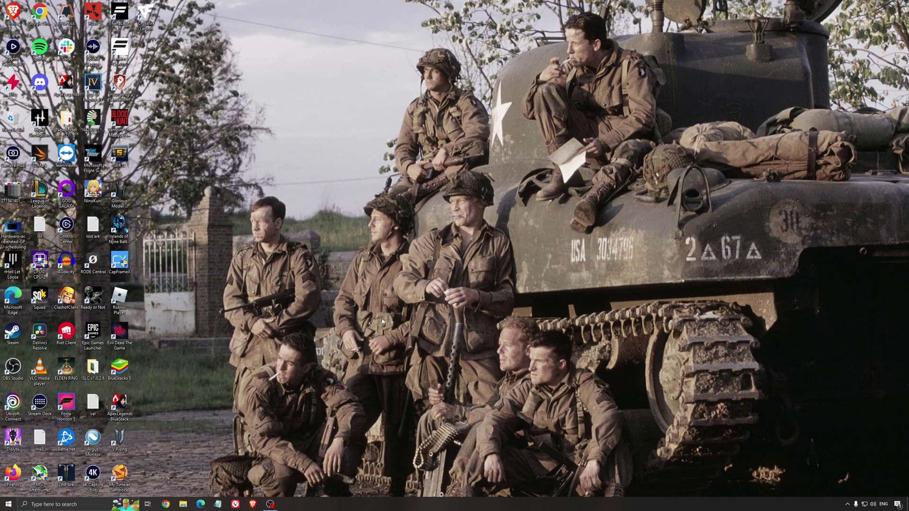
Review the Game Mode, Xbox Game Bar and Captures pages in Windows Gaming settings.
left_click(81, 504)
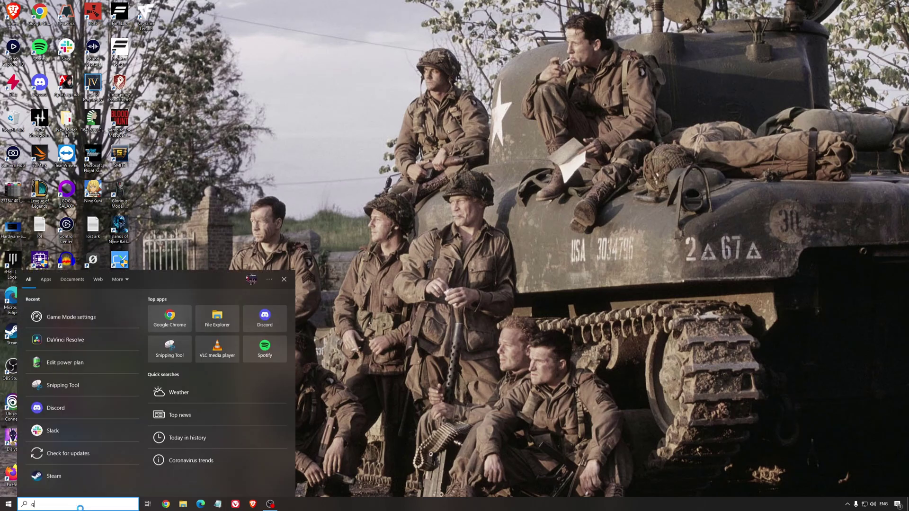
type("game mod")
key("Return")
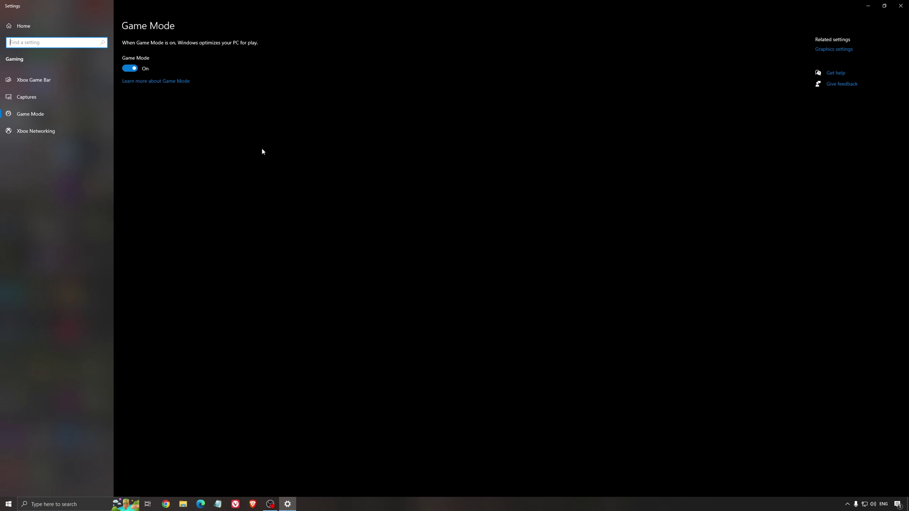
left_click(56, 81)
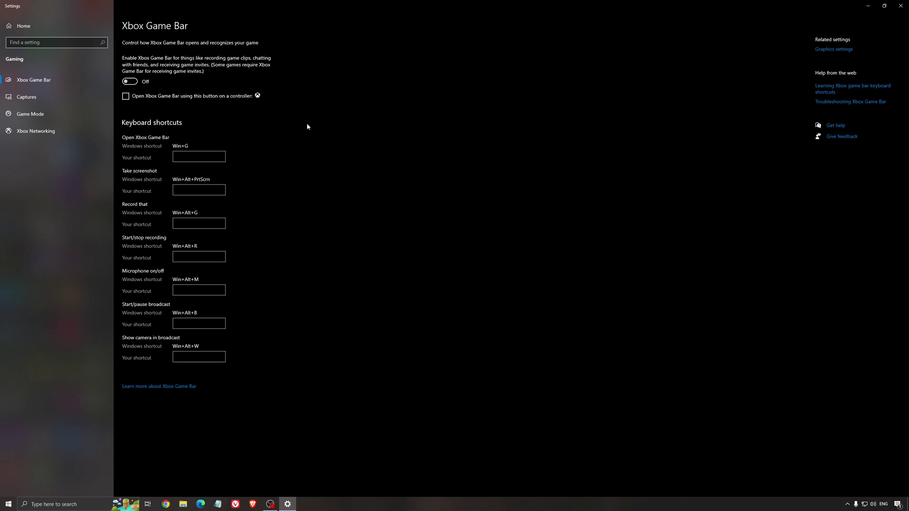
left_click(42, 98)
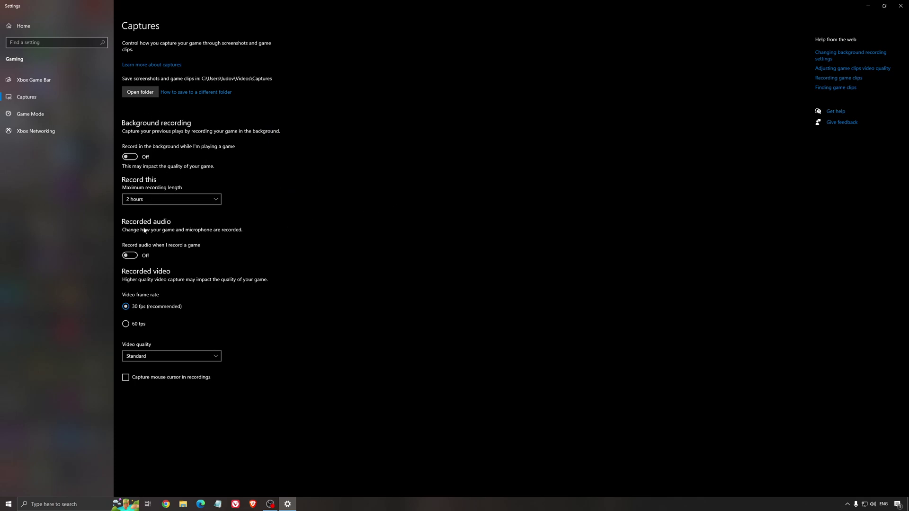
Close Settings and open Hardware-accelerated-GPU-scheduling.jpg from the desktop in Photos.
left_click(900, 5)
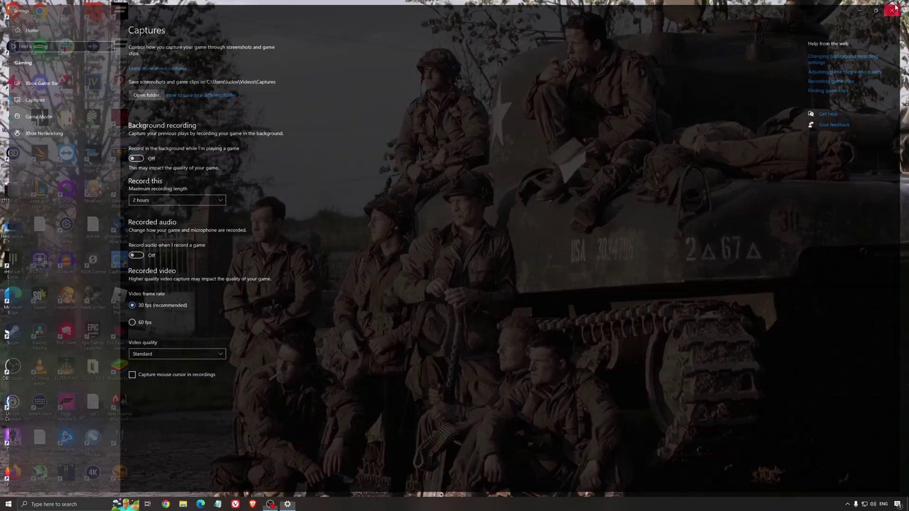
double_click(13, 228)
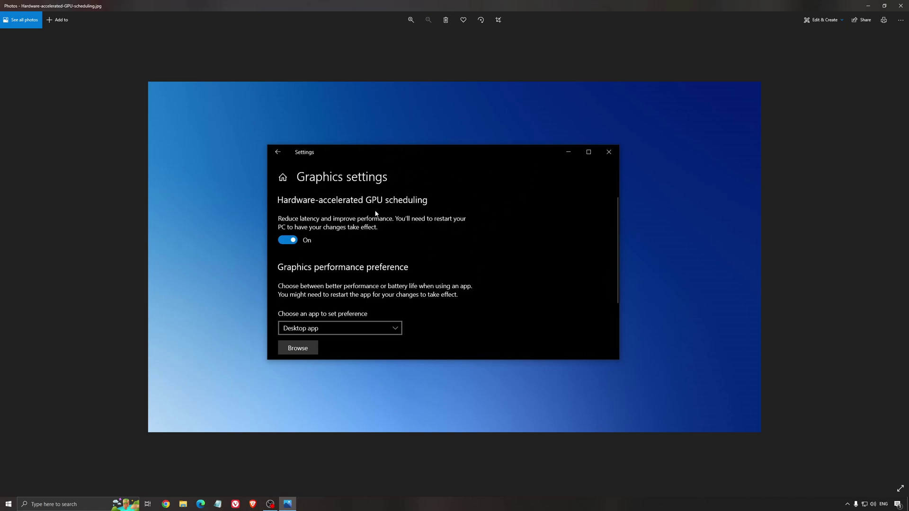
Close Photos and check on the AMD Home page that driver 22.5.2 is up to date.
left_click(900, 5)
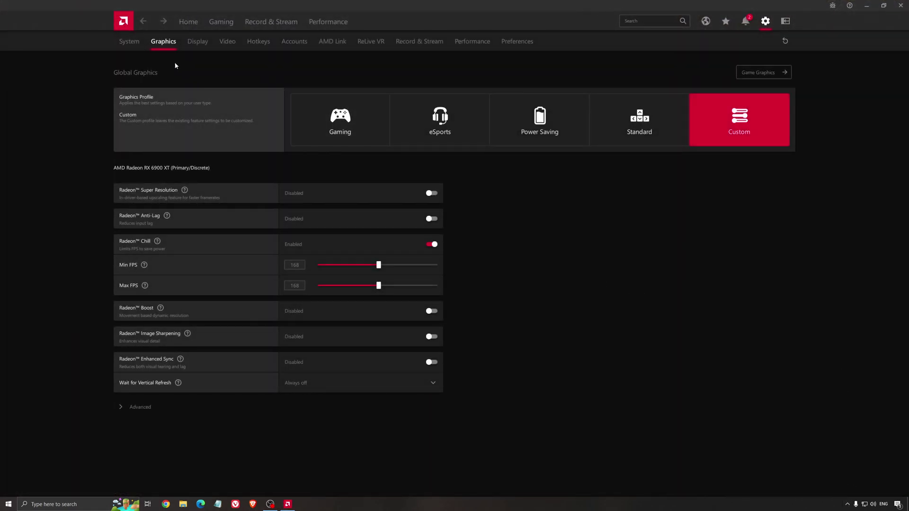
left_click(188, 21)
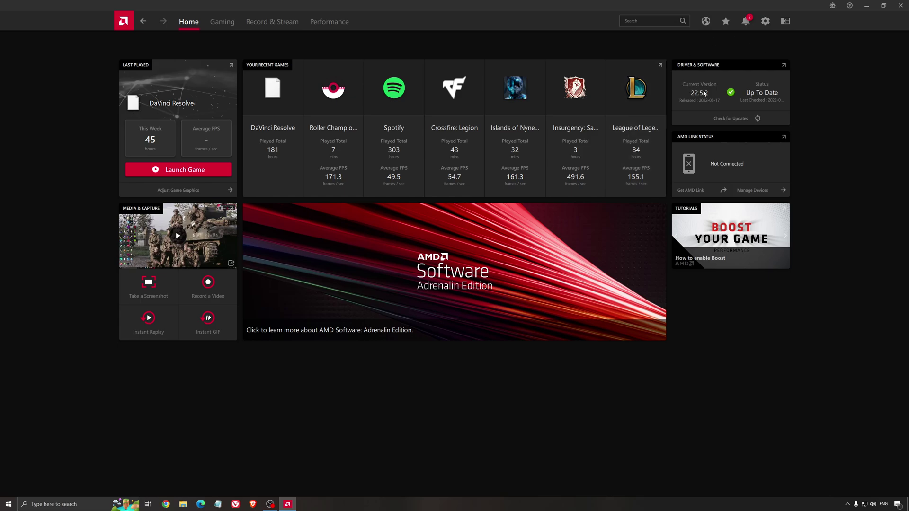
left_click(729, 122)
Open Global Graphics under the Gaming section of AMD Software.
left_click(221, 21)
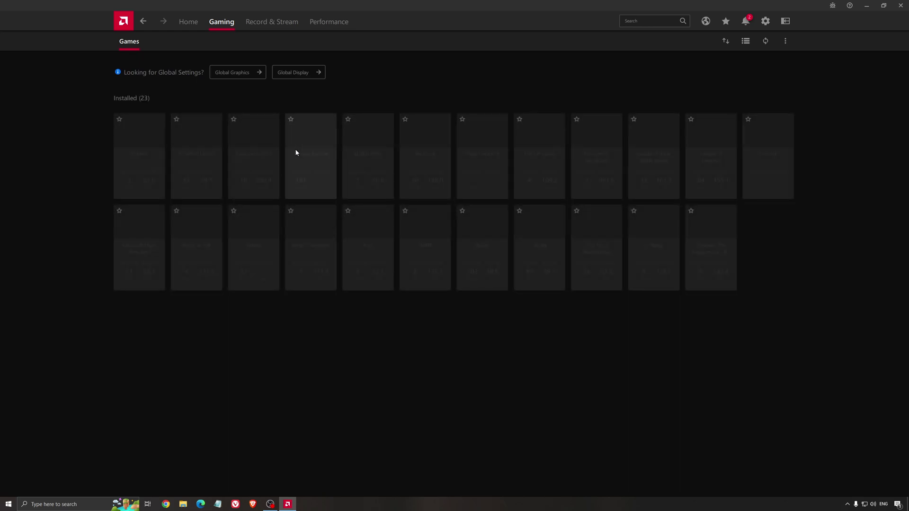
left_click(235, 74)
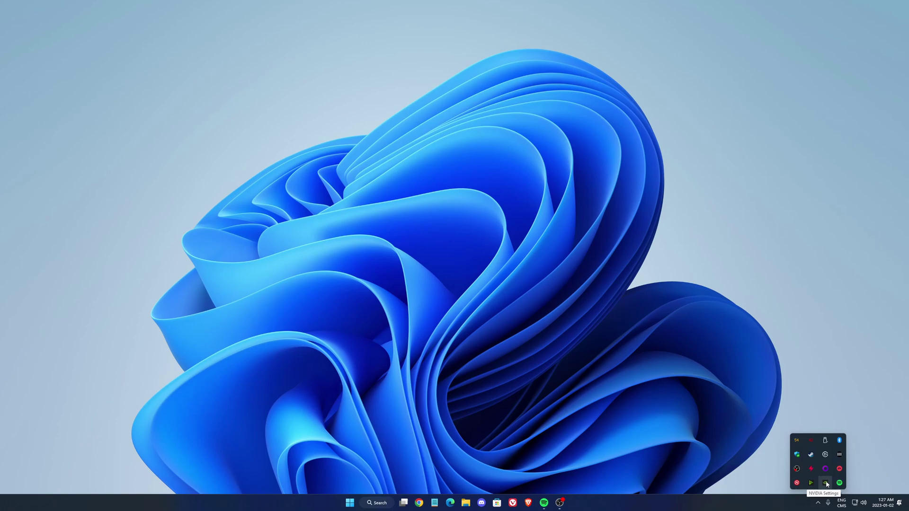
Launch NVIDIA Control Panel from the tray and scroll through the global 3D settings.
left_click(825, 483)
left_click(842, 456)
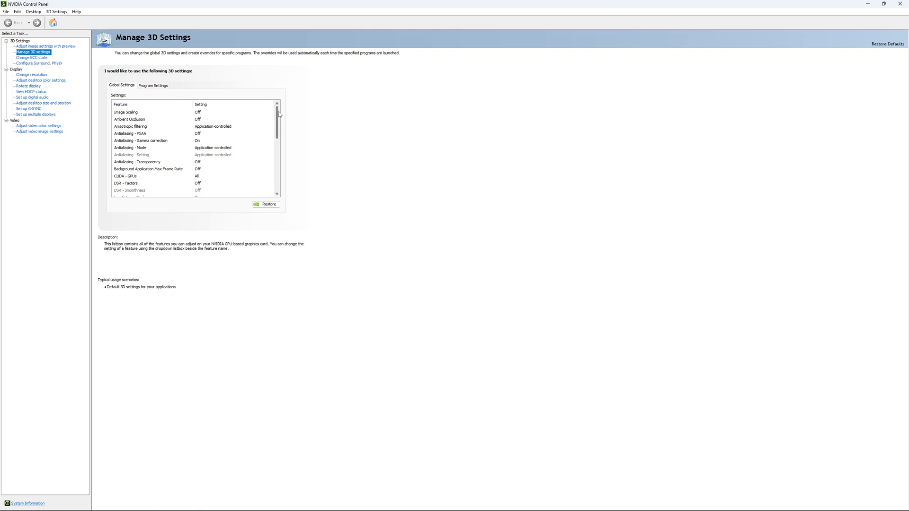
left_click_drag(278, 111, 279, 135)
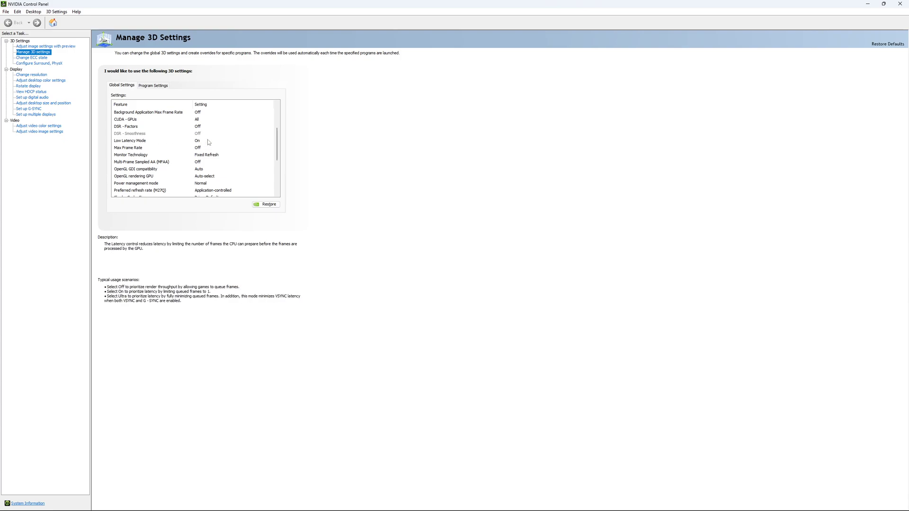
left_click_drag(278, 132, 278, 141)
Try Max Frame Rate caps of 124 and 167 FPS, then leave it Off and confirm.
left_click(193, 137)
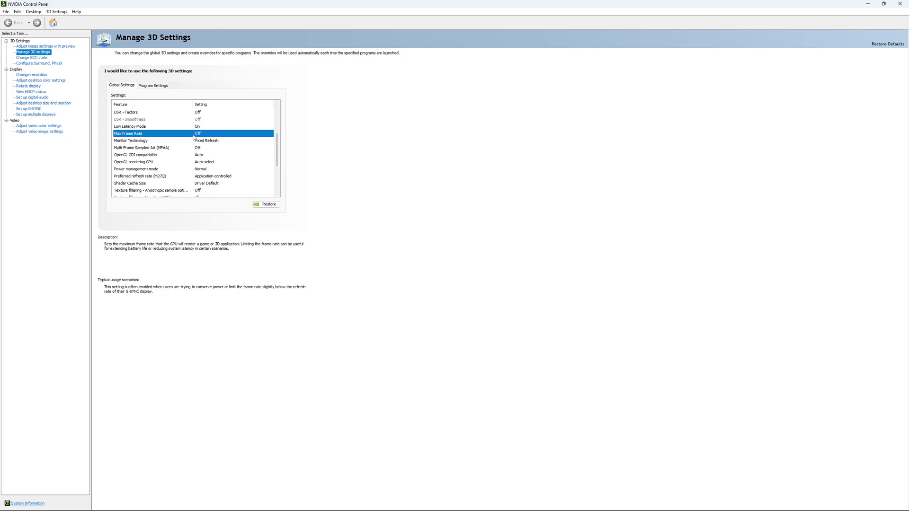
left_click(193, 136)
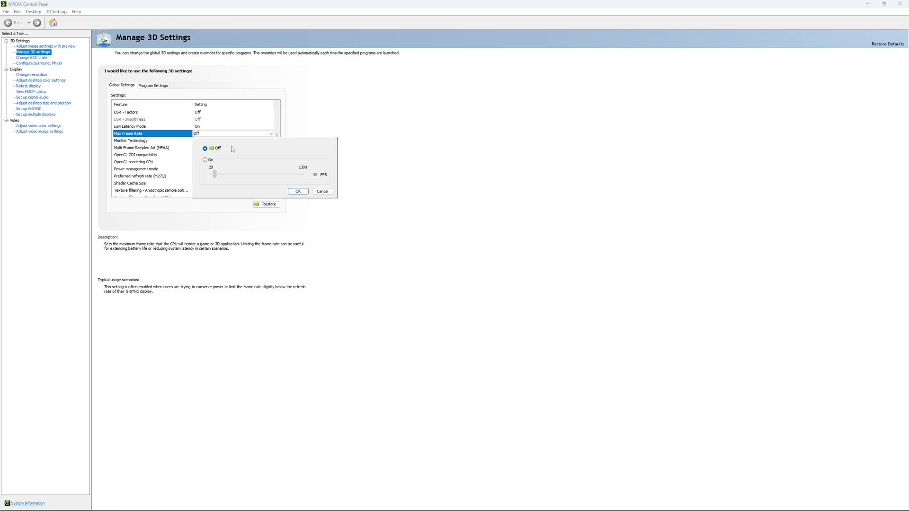
left_click(206, 161)
left_click(220, 178)
left_click(225, 178)
left_click(205, 148)
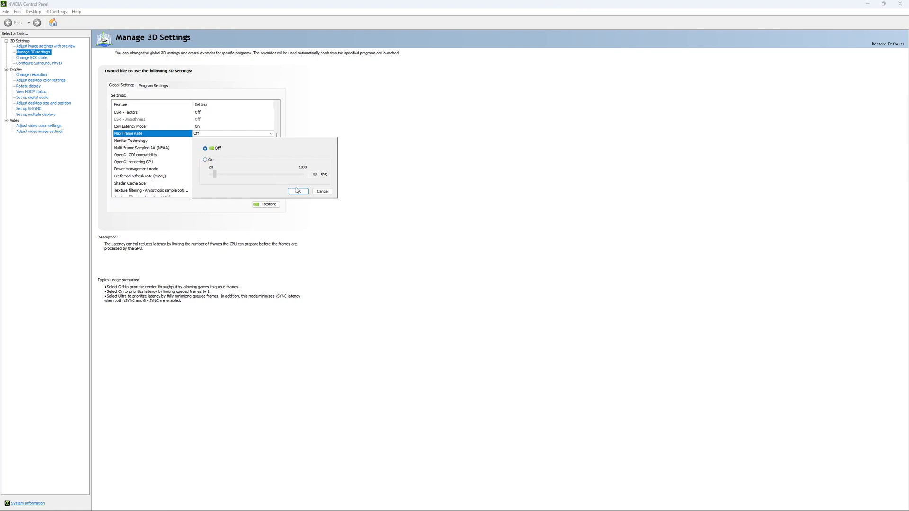
left_click(298, 191)
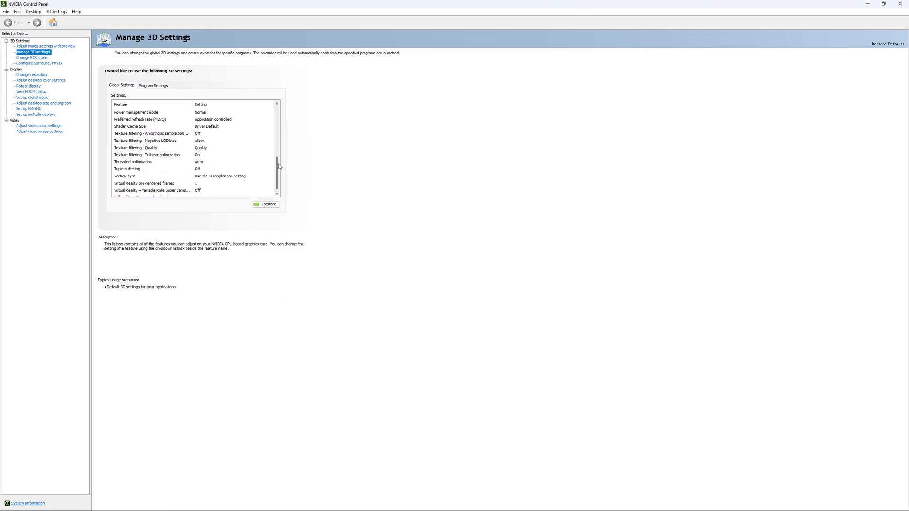
On Change resolution, keep 2560 × 1440 native with the refresh rate at 170Hz.
left_click(32, 57)
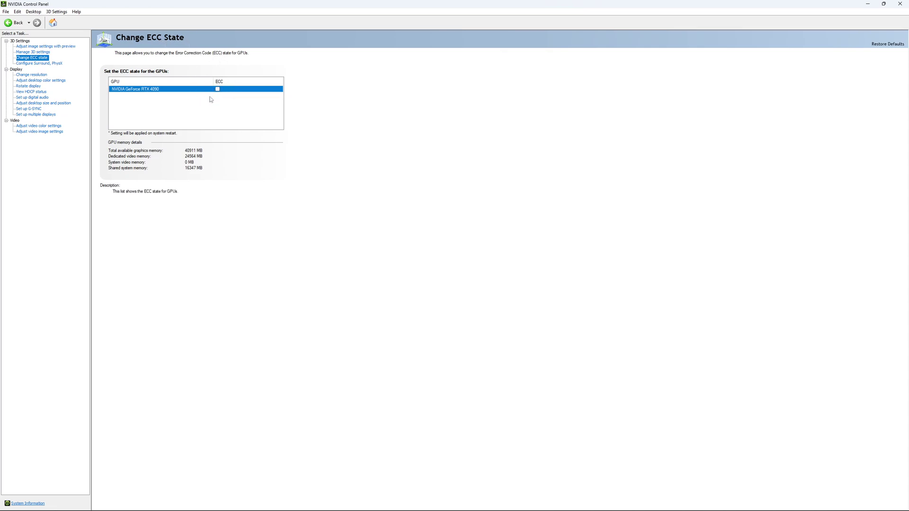
left_click(26, 75)
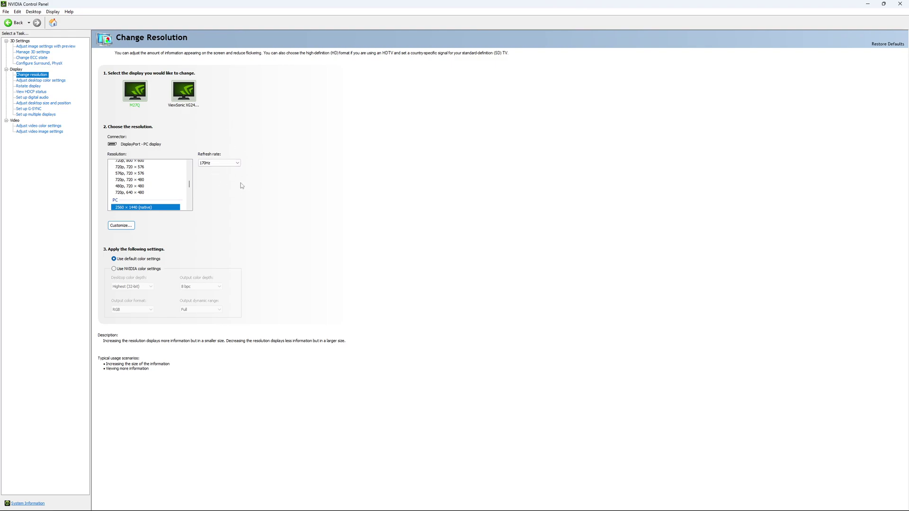
left_click(225, 164)
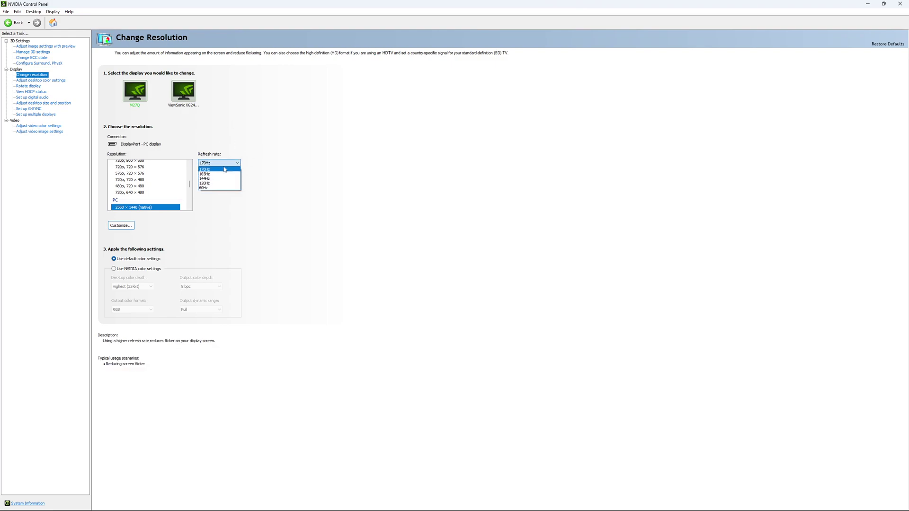
left_click(251, 138)
left_click(232, 163)
left_click(316, 175)
left_click(223, 162)
left_click(324, 163)
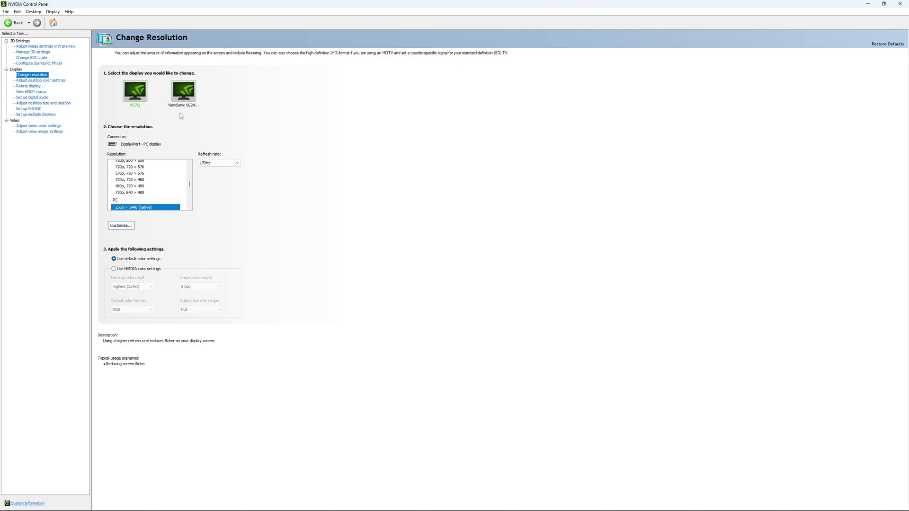
Open Set up G-SYNC in the Display section of the task tree.
left_click(32, 109)
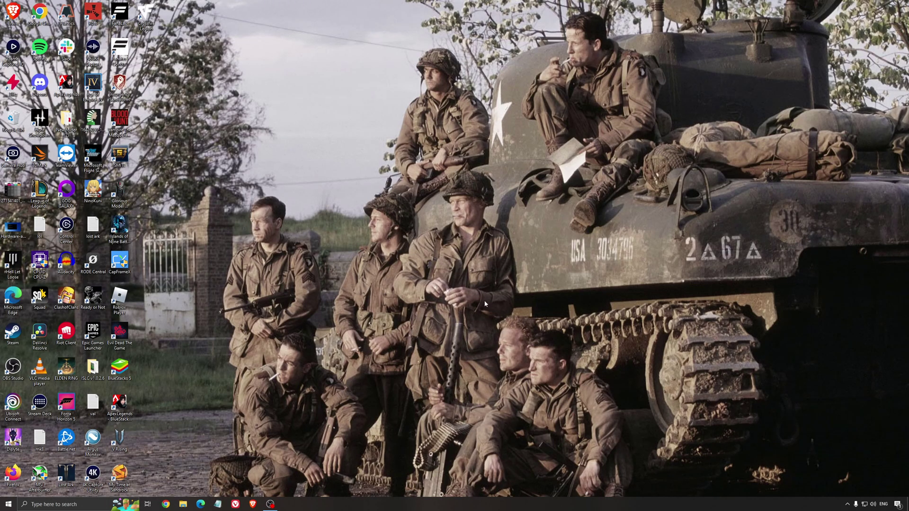
left_click(88, 504)
type("nvidia")
key("Return")
Open ISLC, start monitoring with 1024 MB and 16000 MB thresholds, and minimise it.
double_click(108, 360)
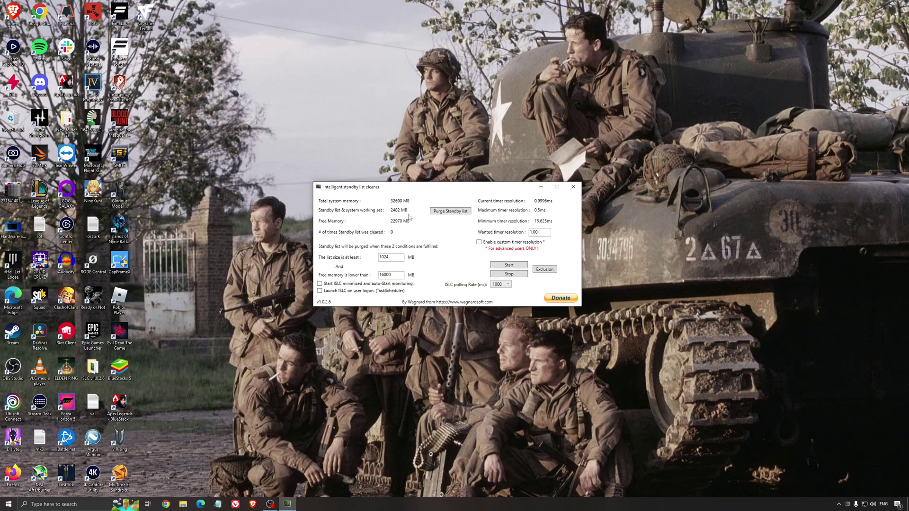
left_click_drag(381, 190, 378, 195)
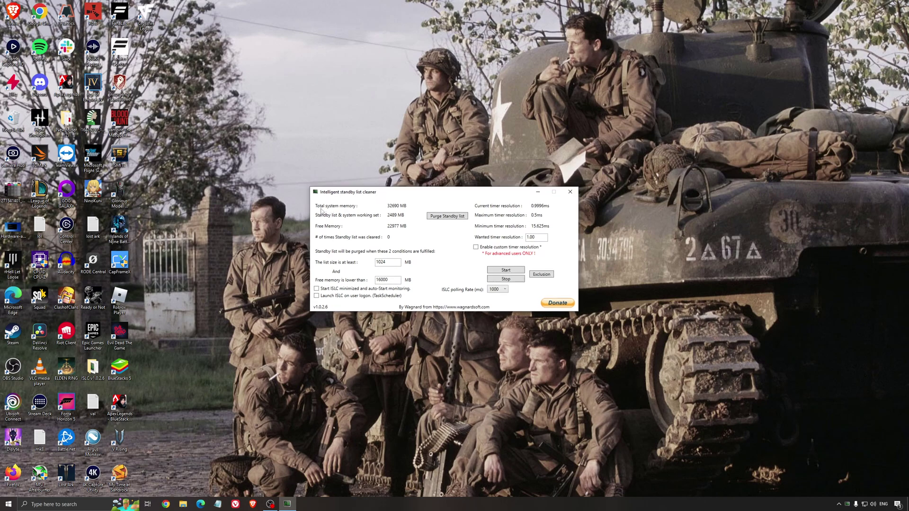
double_click(396, 279)
left_click(506, 270)
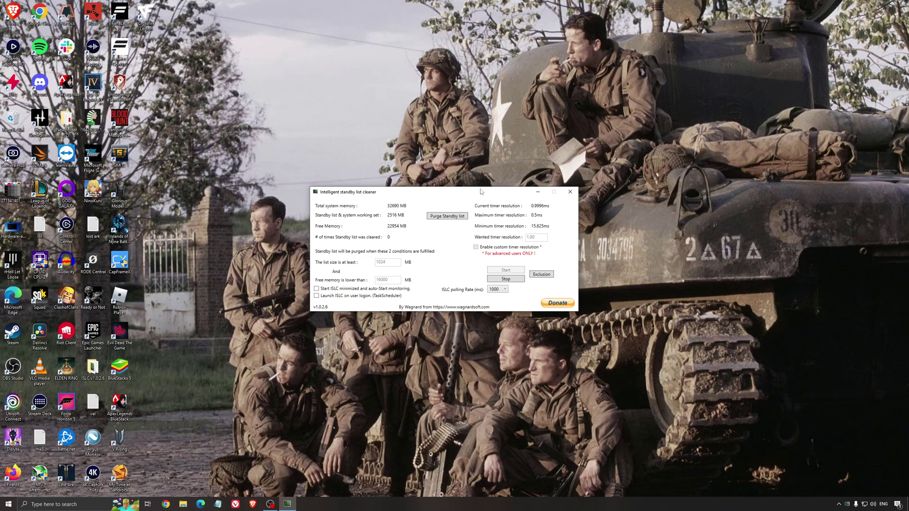
left_click_drag(481, 192, 512, 191)
left_click(567, 191)
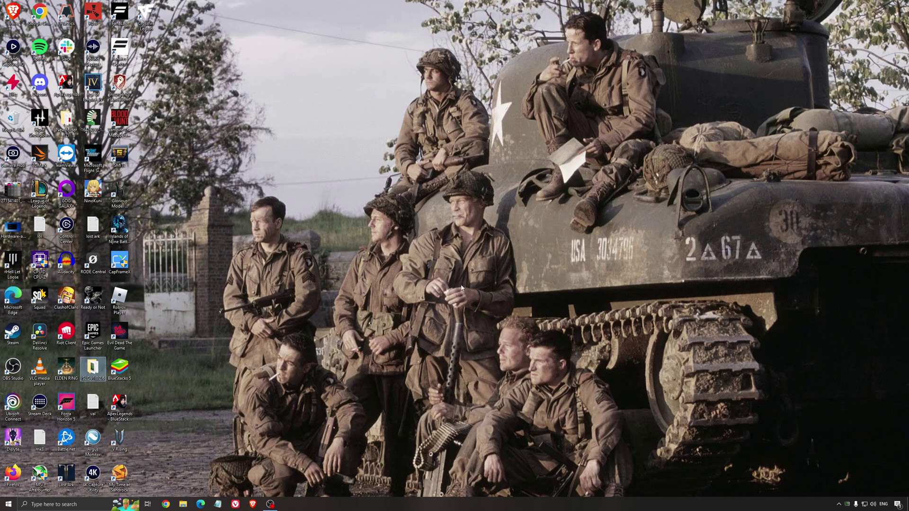
Deselect the ISLC icon by clicking an empty area of the desktop.
left_click(439, 255)
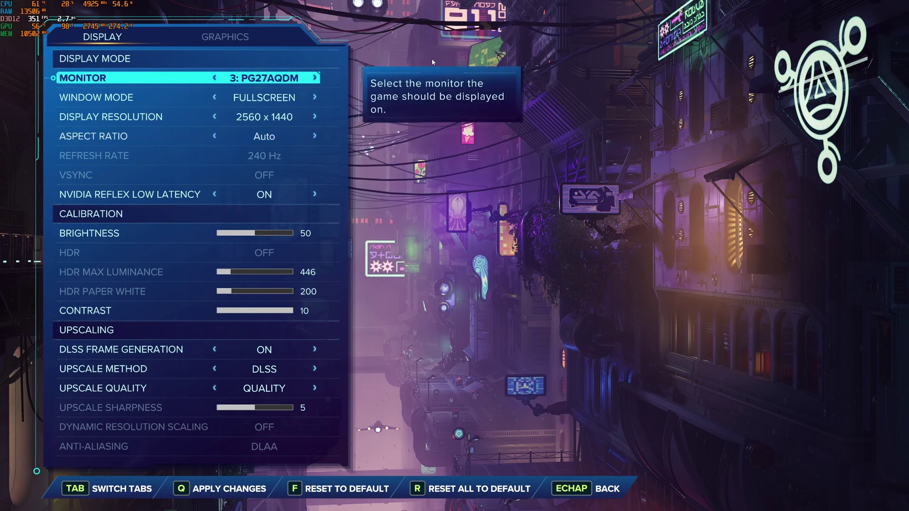
Set DLSS Frame Generation to Off and Upscale Method to Off, skipping past IGTI.
left_click(303, 114)
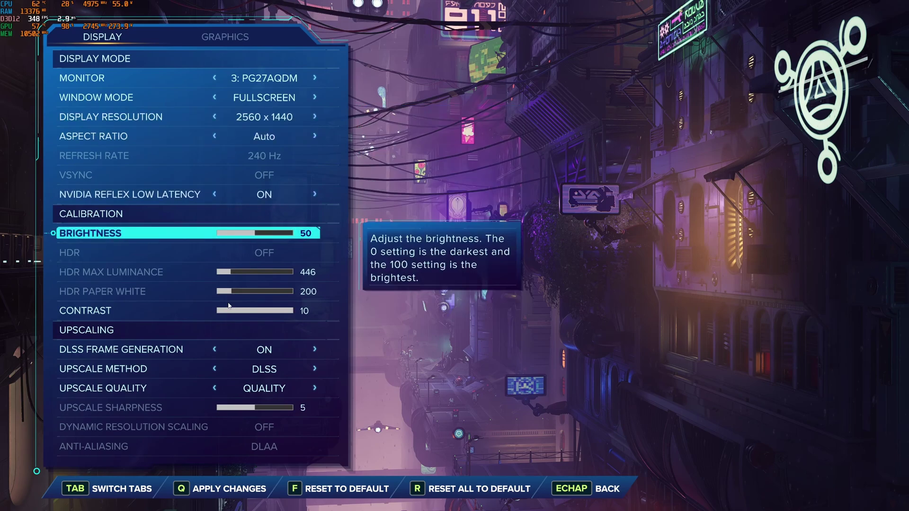
left_click(215, 349)
left_click(214, 368)
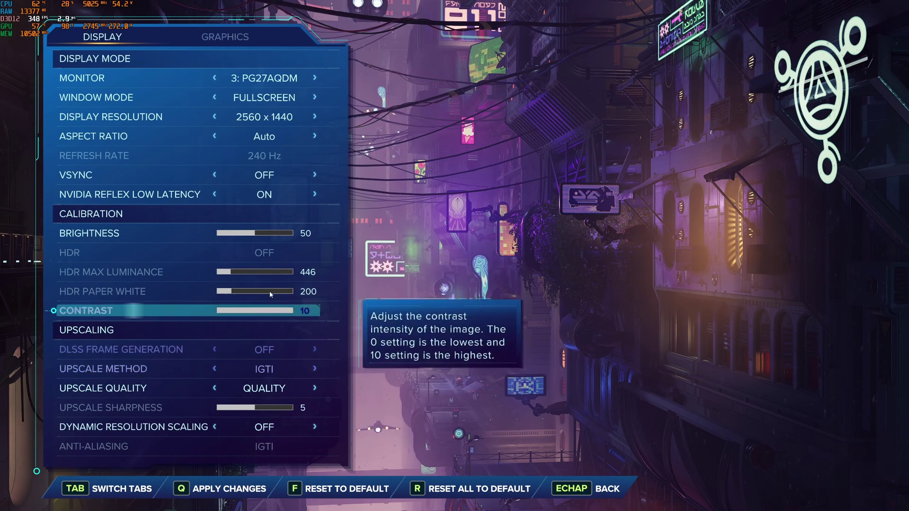
left_click(214, 369)
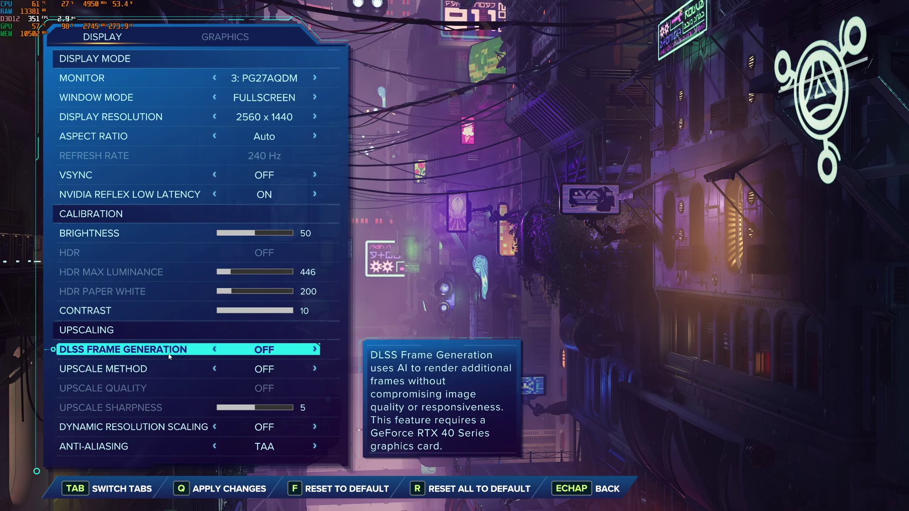
Switch upscaling to DLSS and trial its quality levels, ending on QUALITY.
left_click(315, 369)
left_click(316, 369)
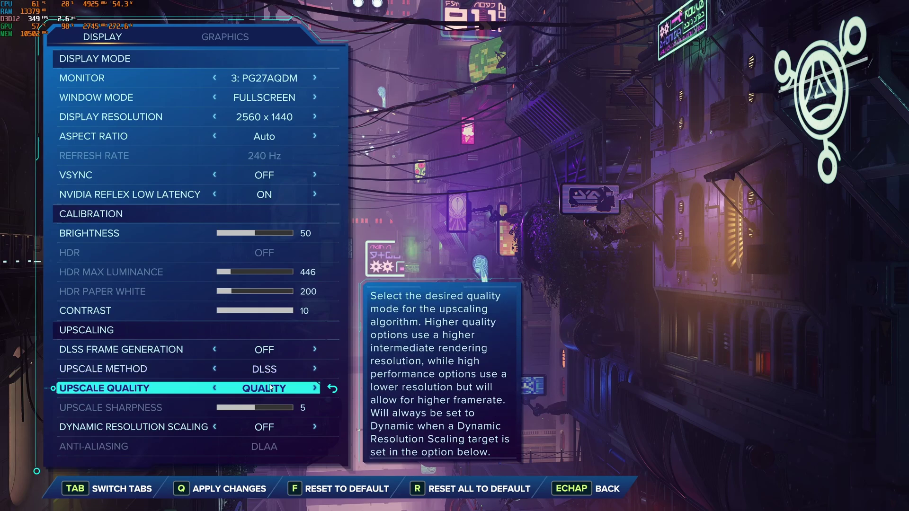
left_click(214, 388)
left_click(214, 388)
left_click(215, 388)
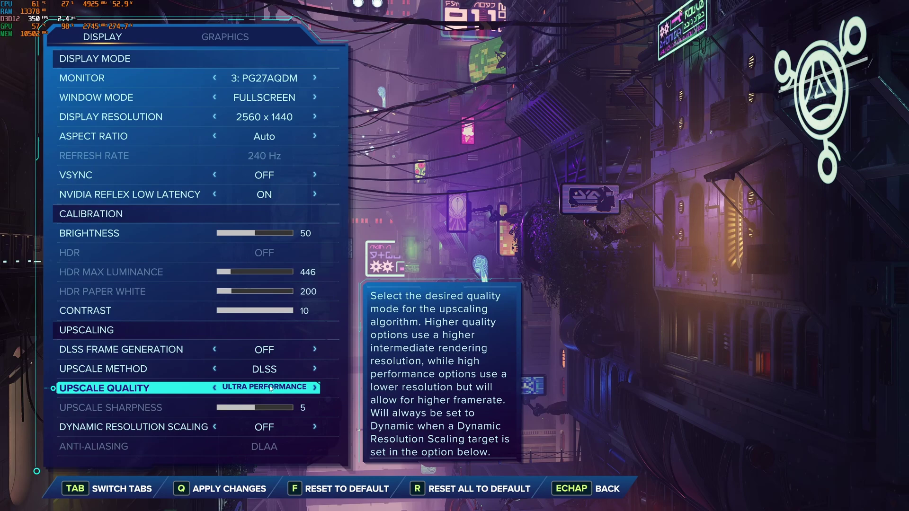
left_click(315, 389)
left_click(315, 388)
left_click(315, 388)
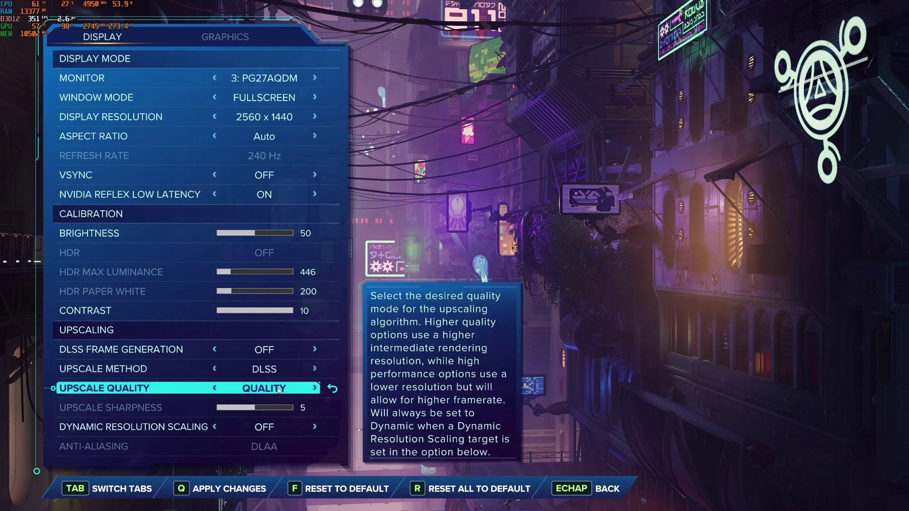
Try AMD FSR 2.1 and IGTI upscaling, then return the upscale method to DLSS.
left_click(315, 369)
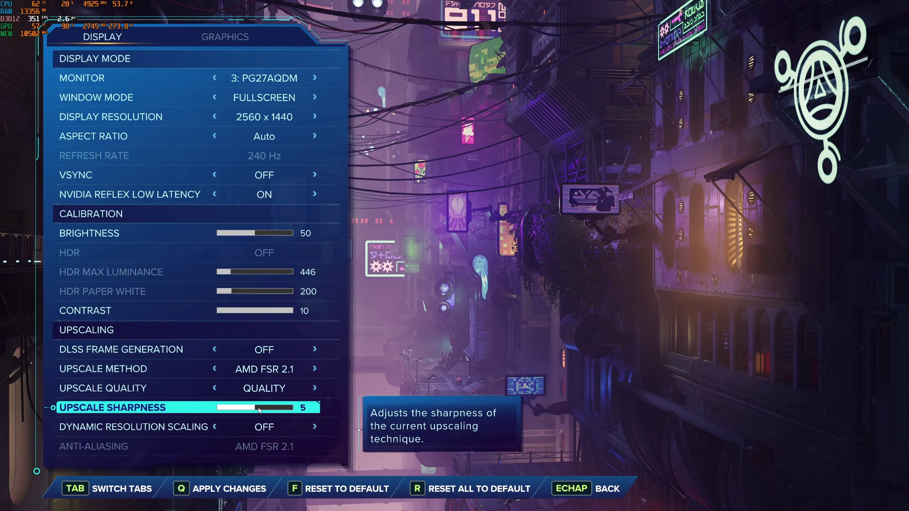
left_click(272, 370)
left_click(272, 370)
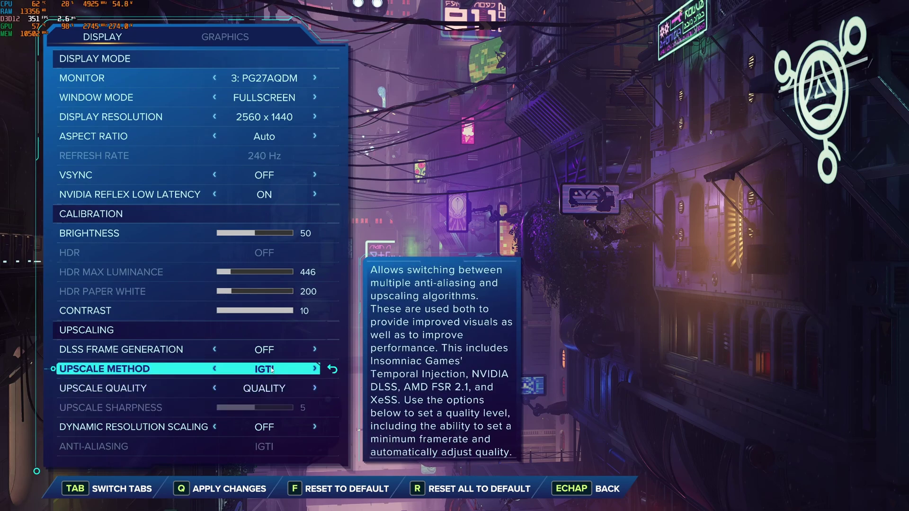
left_click(271, 369)
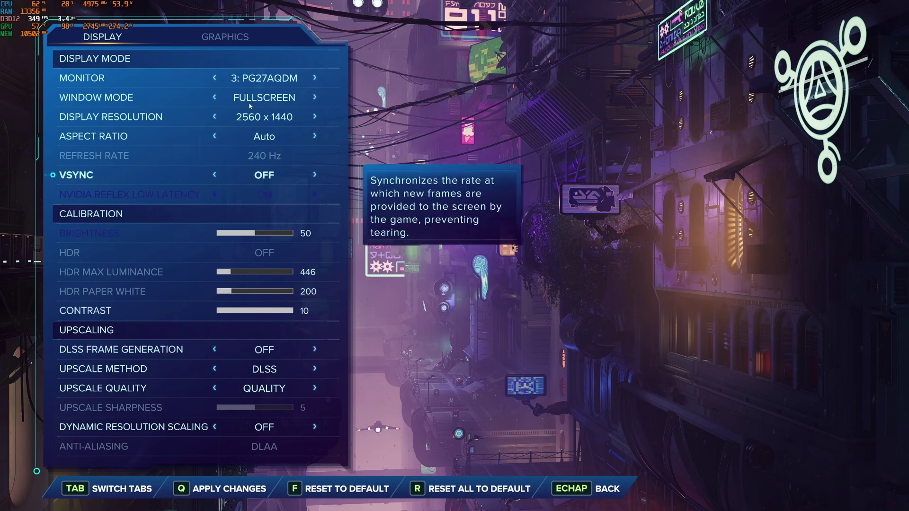
On the Graphics settings, try lower texture options, then keep Very High textures and 16X Anisotropic filtering.
left_click(225, 36)
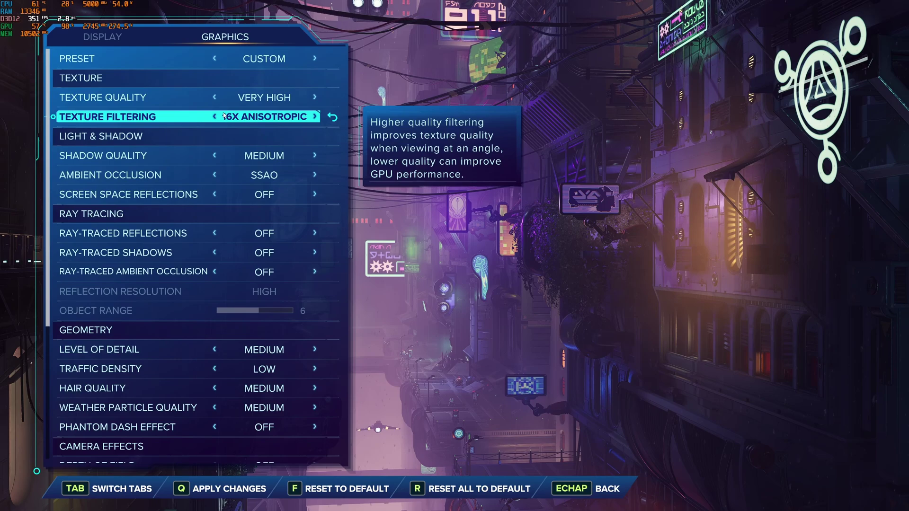
left_click(214, 97)
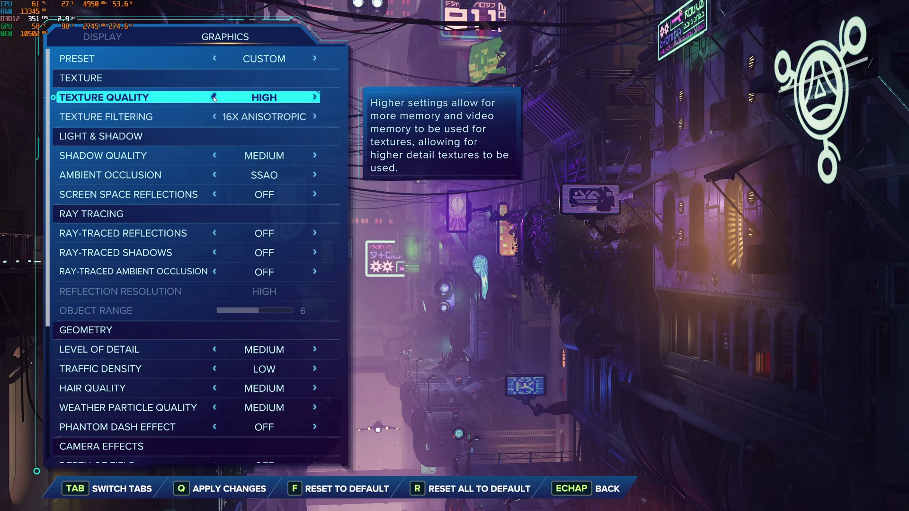
left_click(214, 98)
left_click(216, 116)
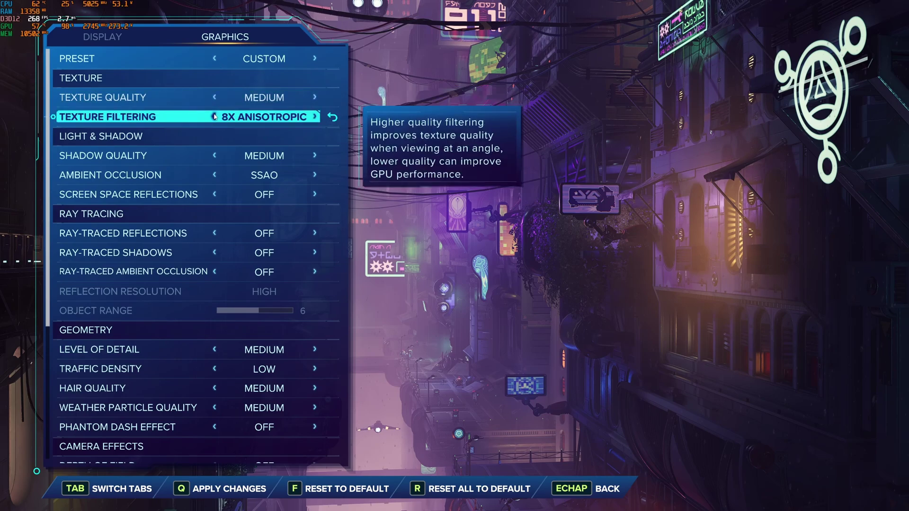
left_click(215, 116)
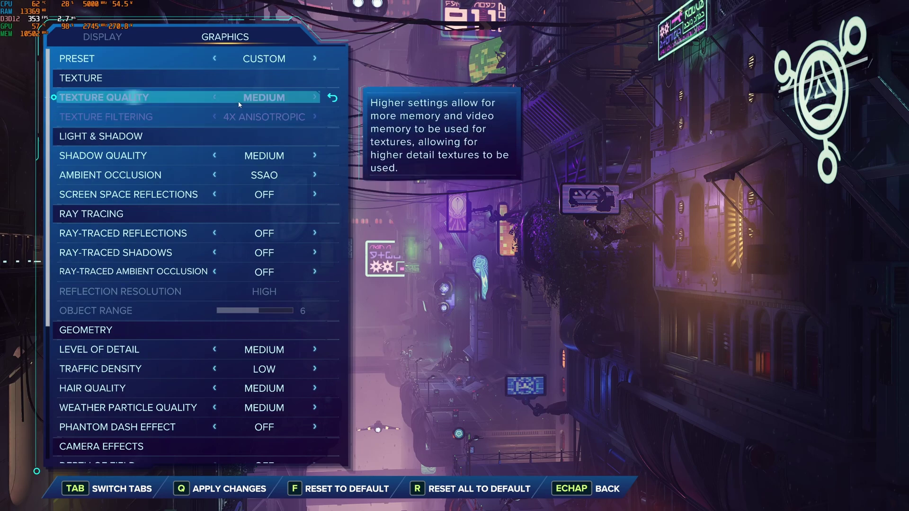
left_click(314, 97)
left_click(314, 98)
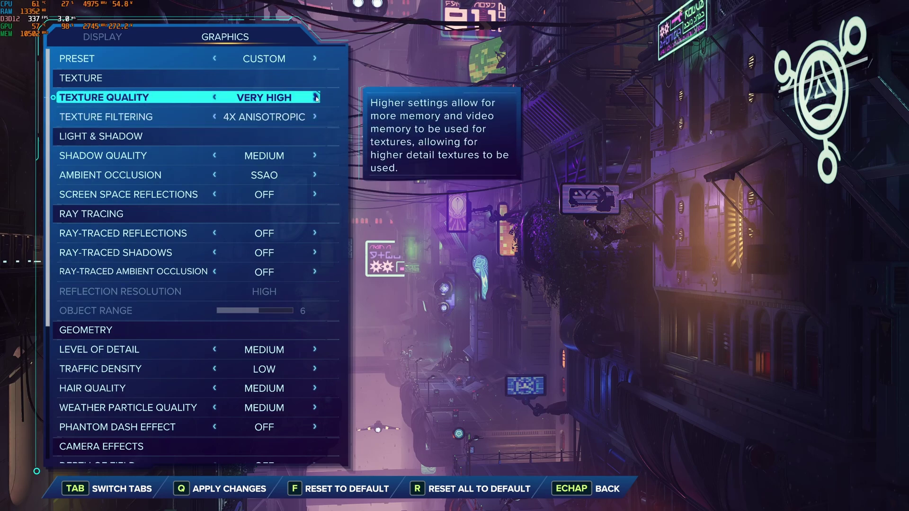
left_click(314, 116)
left_click(314, 117)
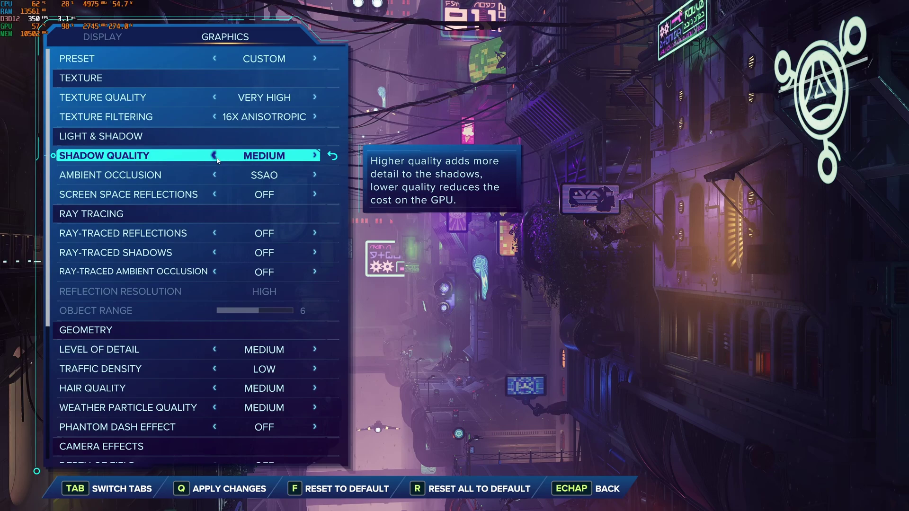
left_click(315, 156)
left_click(315, 156)
left_click(315, 156)
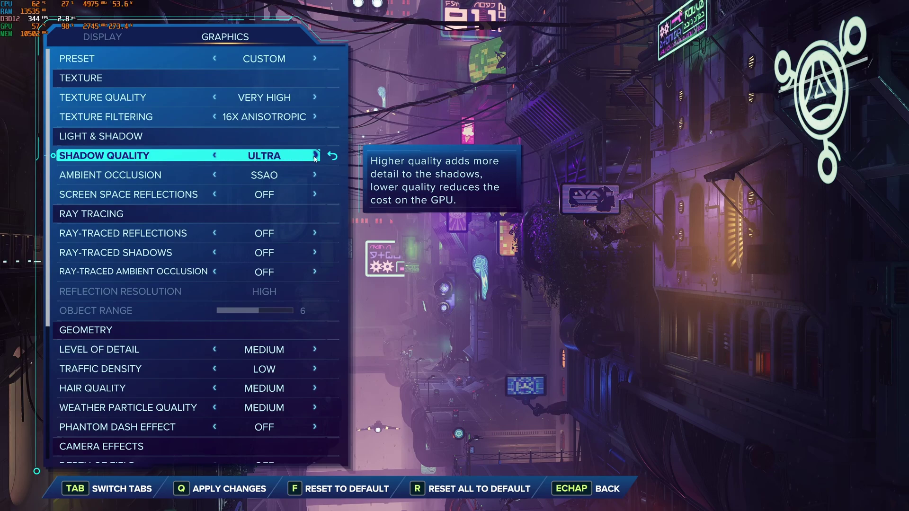
left_click(214, 156)
left_click(215, 156)
left_click(214, 156)
left_click(214, 156)
left_click(214, 156)
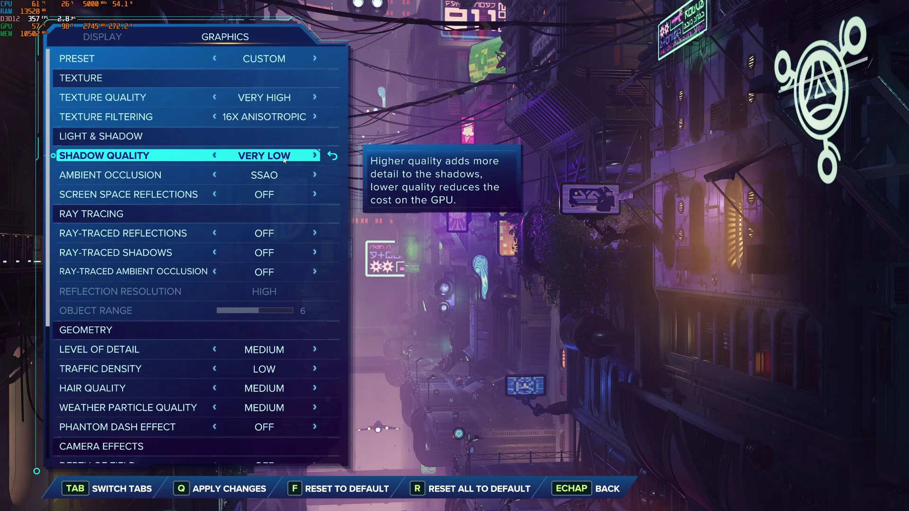
left_click(315, 156)
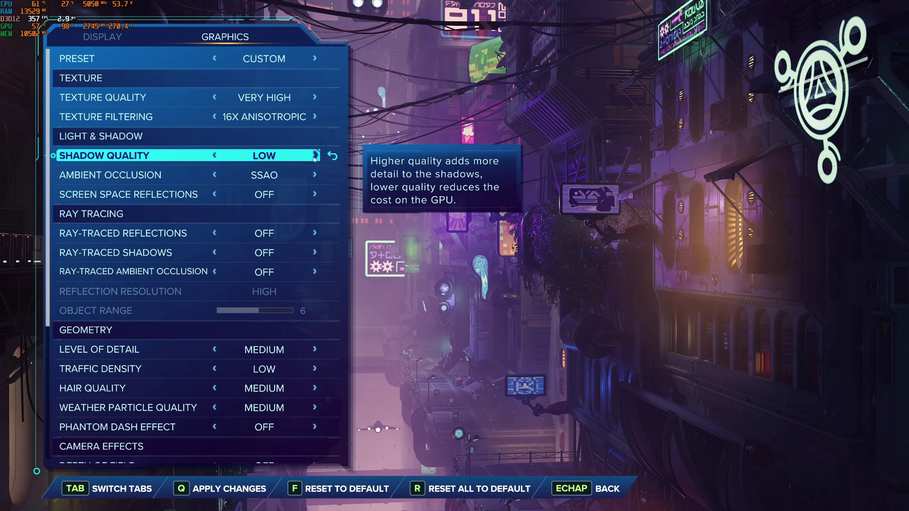
left_click(315, 157)
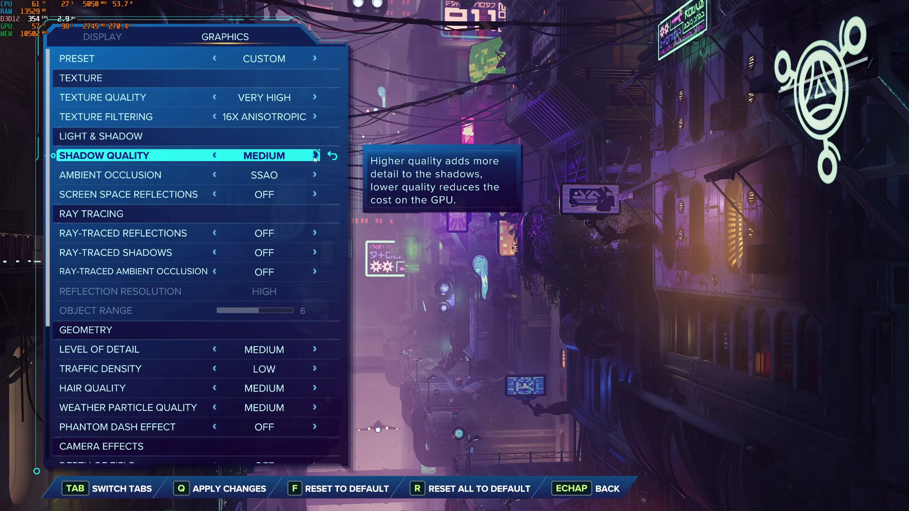
left_click(219, 178)
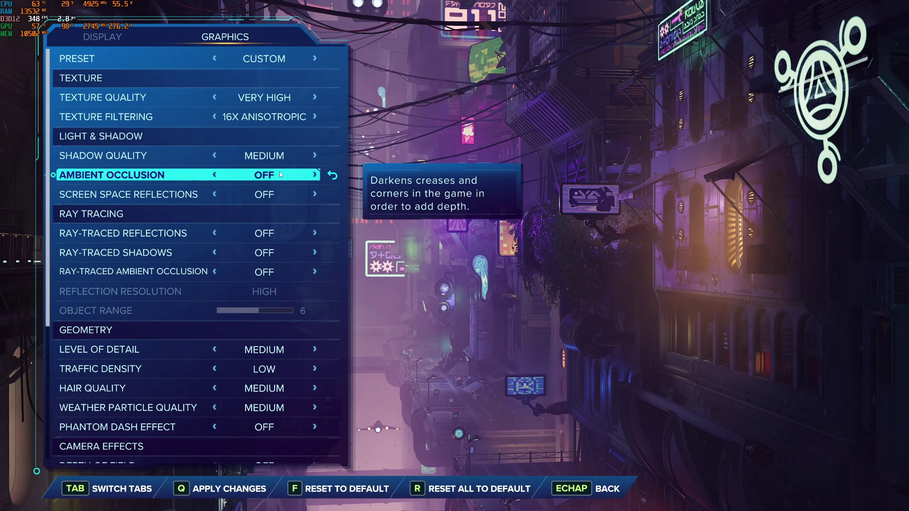
left_click(315, 174)
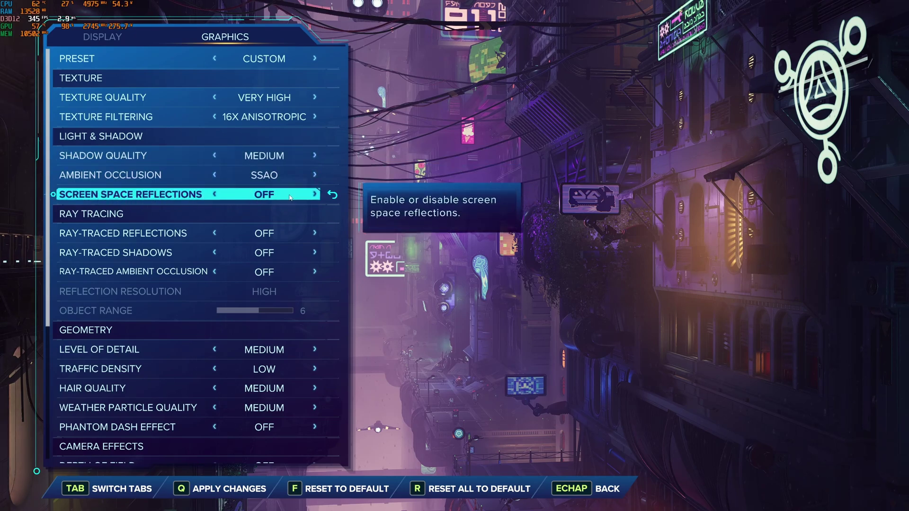
scroll(249, 291, "down", 3)
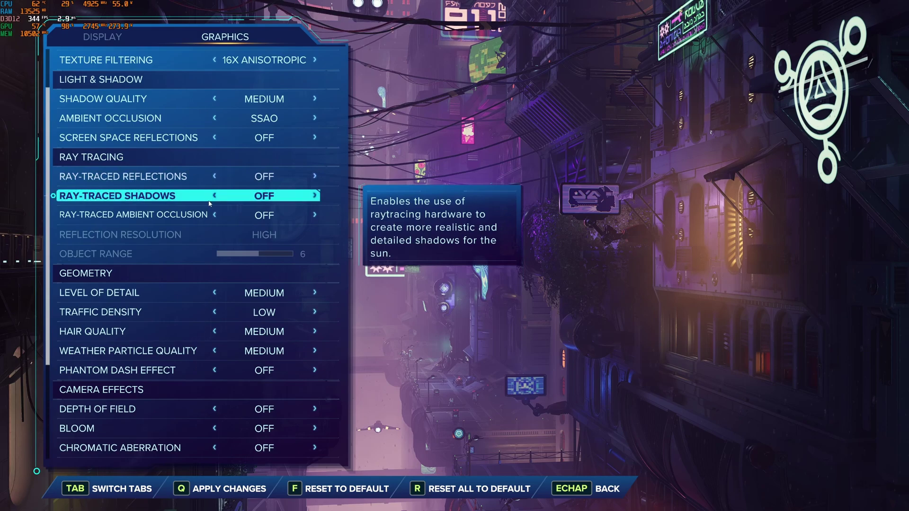
scroll(219, 204, "down", 2)
scroll(219, 203, "down", 4)
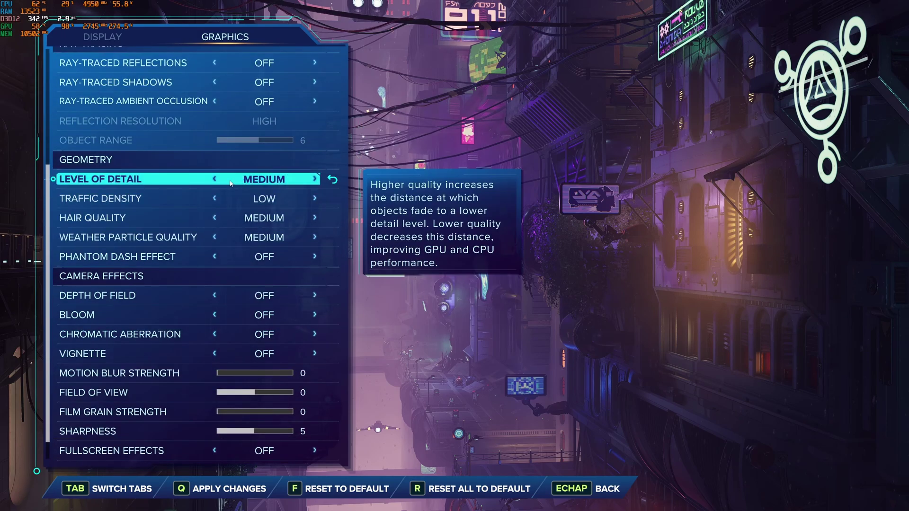
left_click(214, 180)
left_click(215, 180)
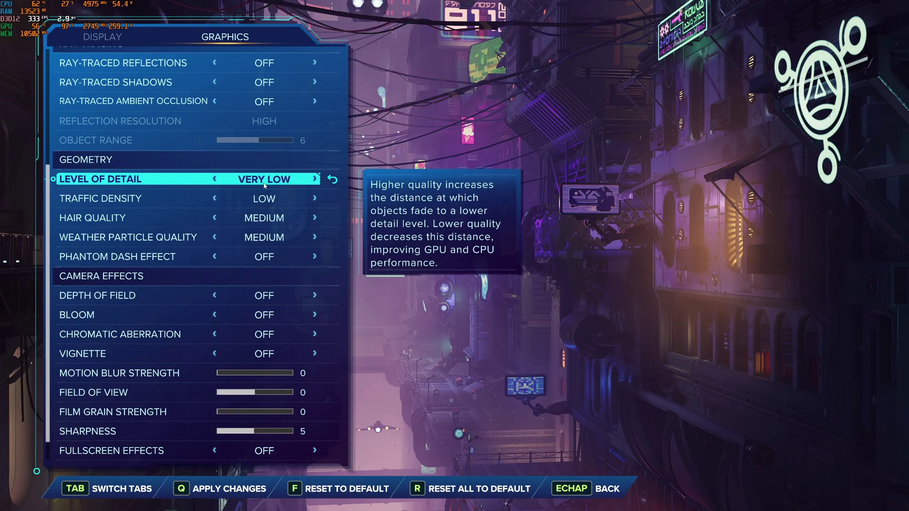
left_click(315, 180)
left_click(314, 179)
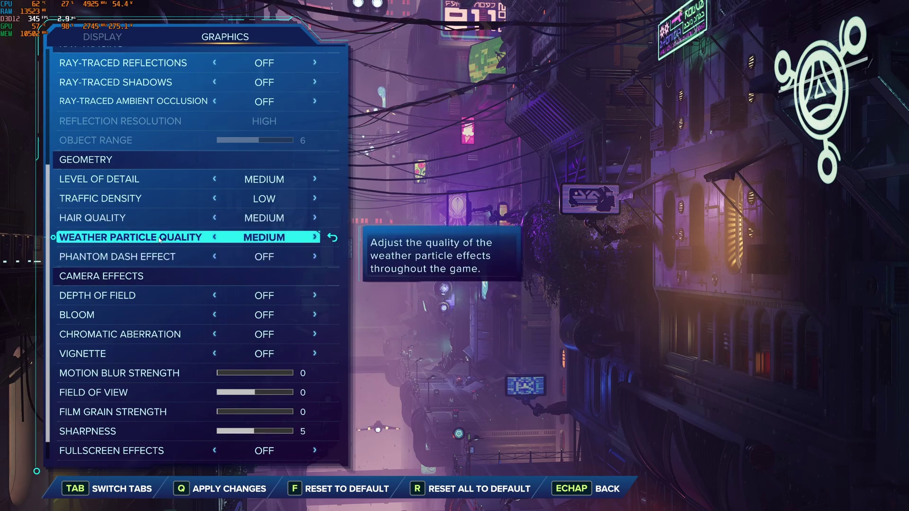
left_click(216, 238)
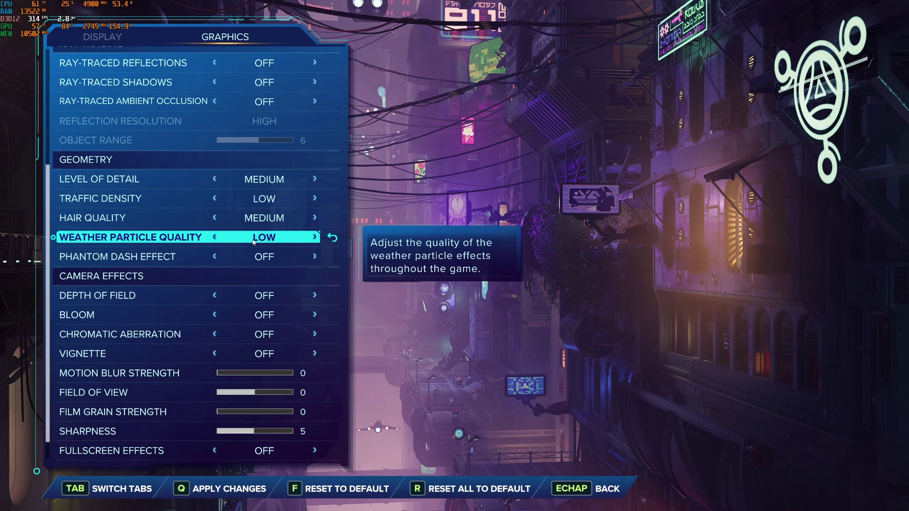
left_click(314, 238)
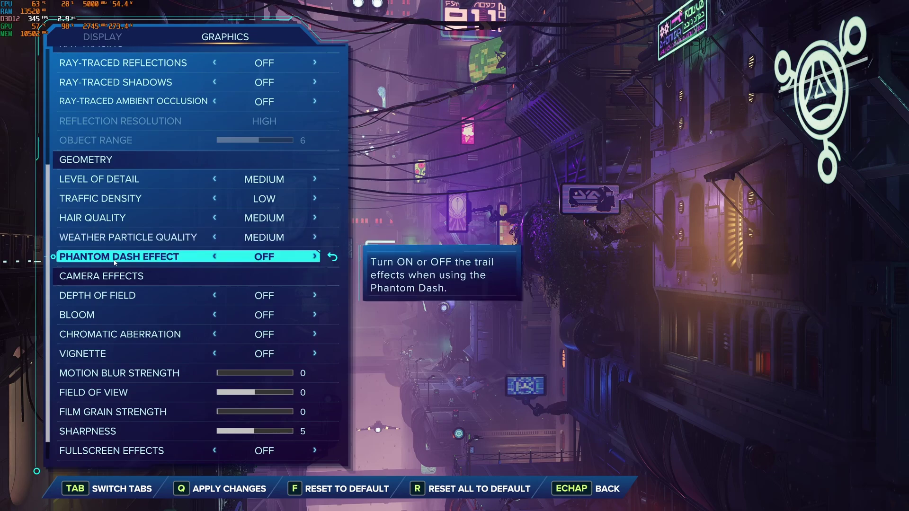
scroll(148, 265, "down", 1)
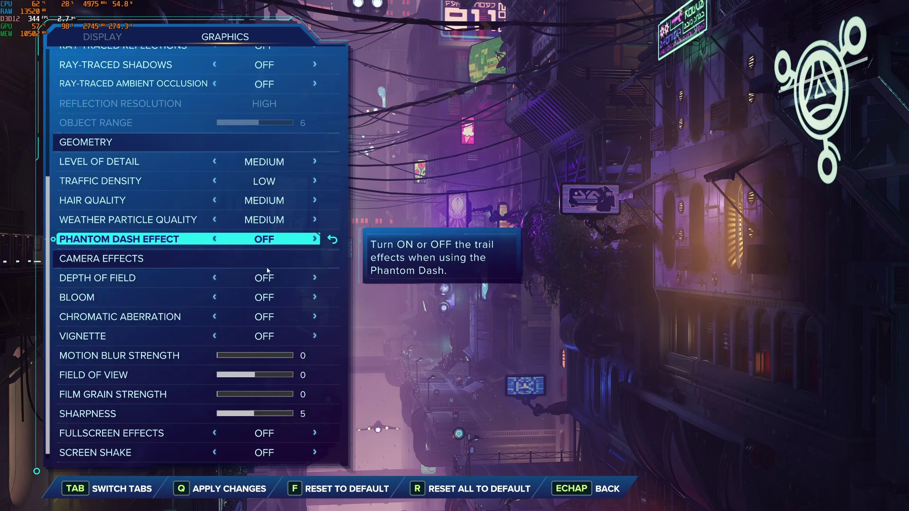